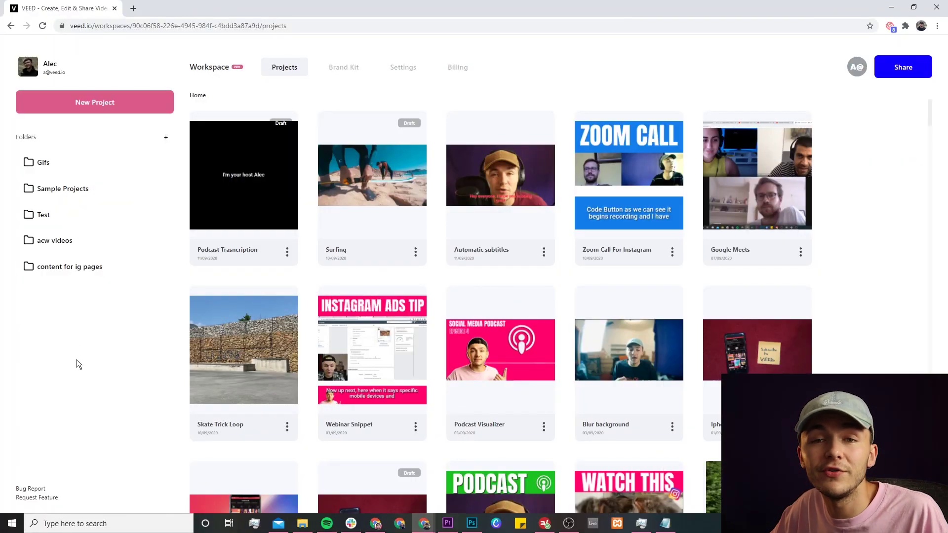
Step: Start a new VEED project and browse for a video file to upload
click(101, 109)
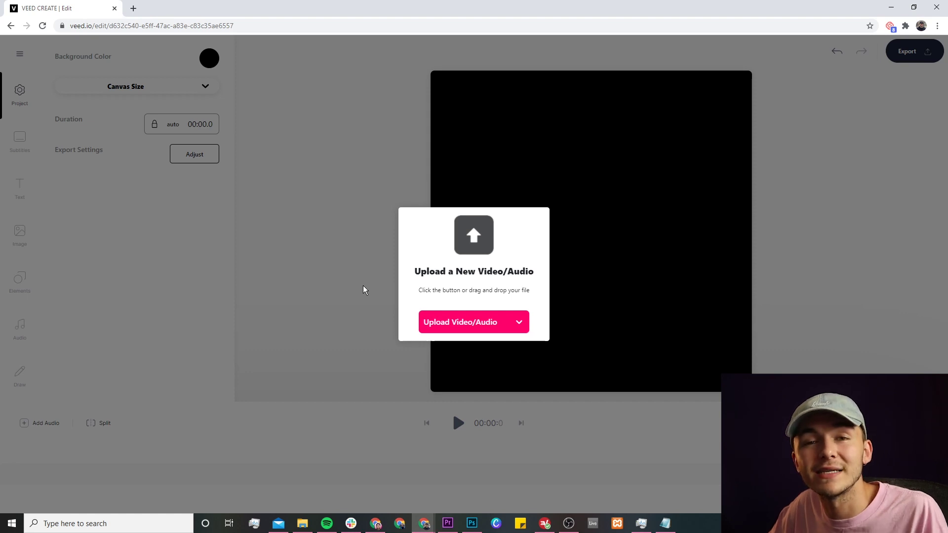
click(466, 322)
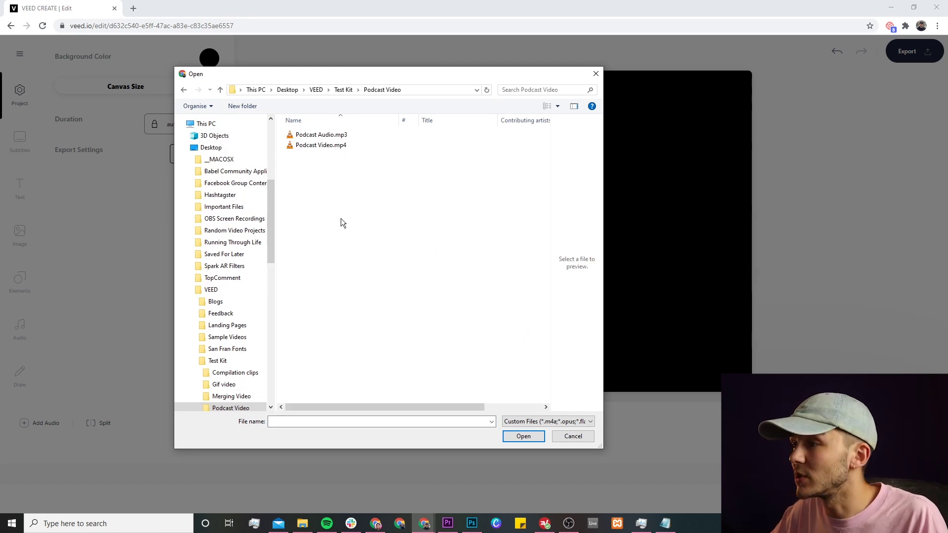
Step: Upload Podcast Video.mp4 from the Podcast Video folder into the project
click(310, 145)
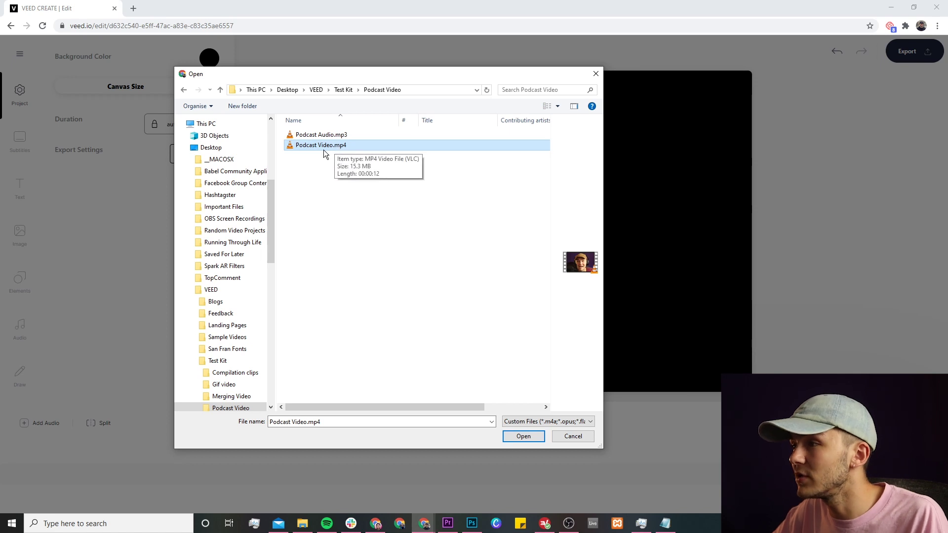
click(507, 437)
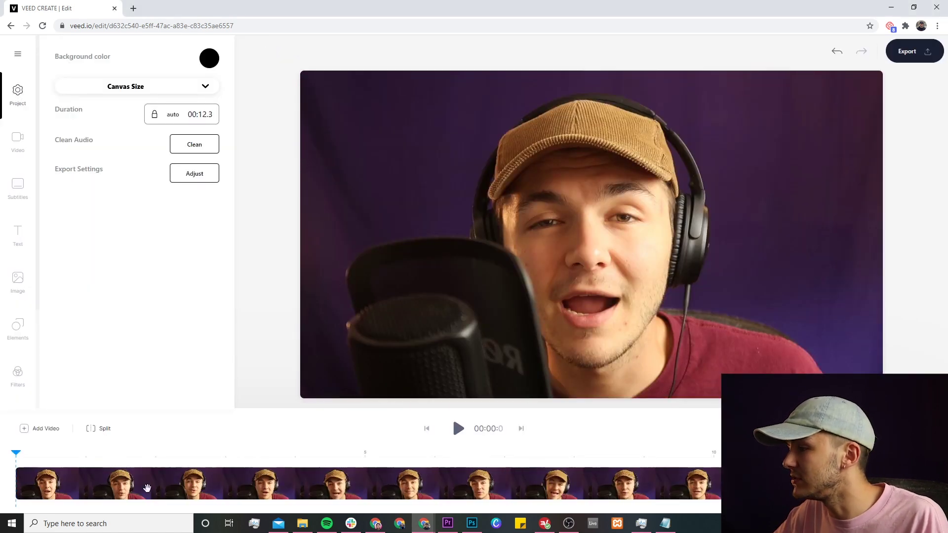
click(457, 429)
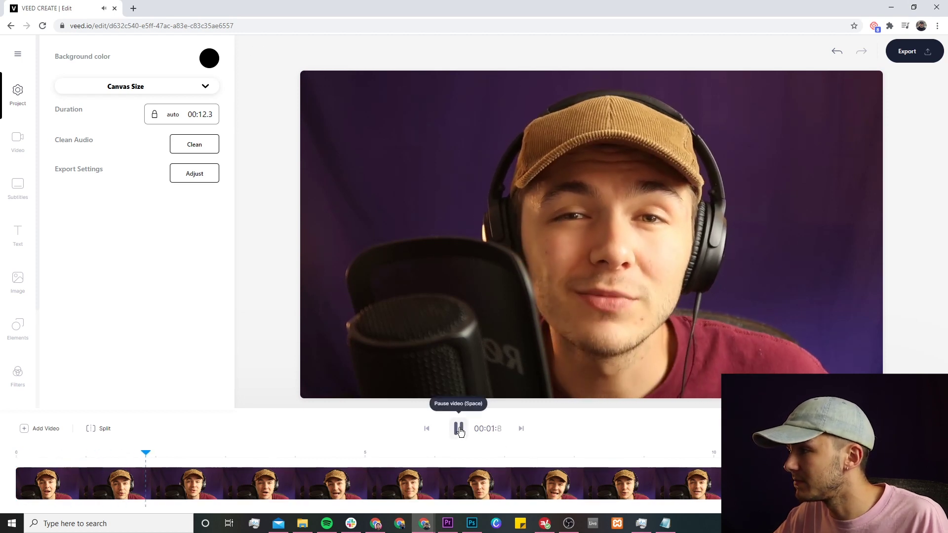
click(458, 429)
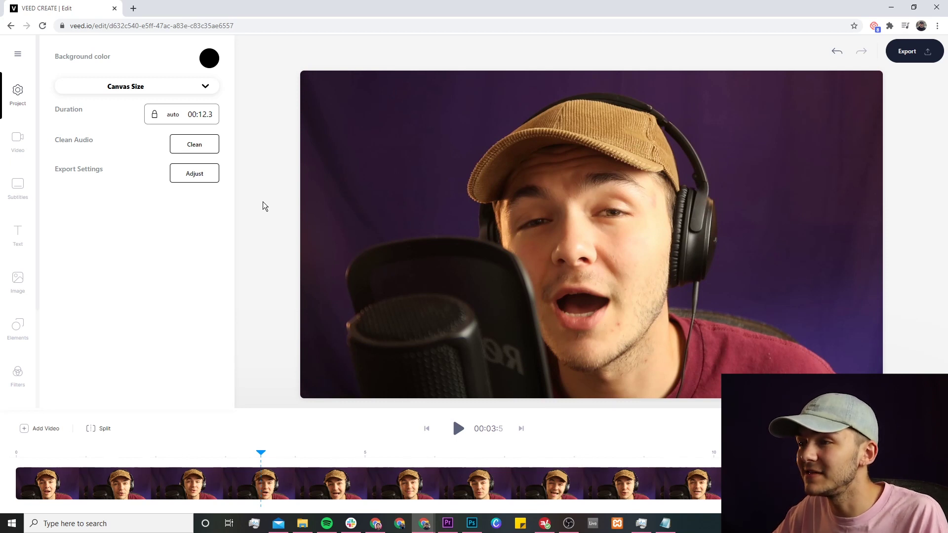
click(19, 186)
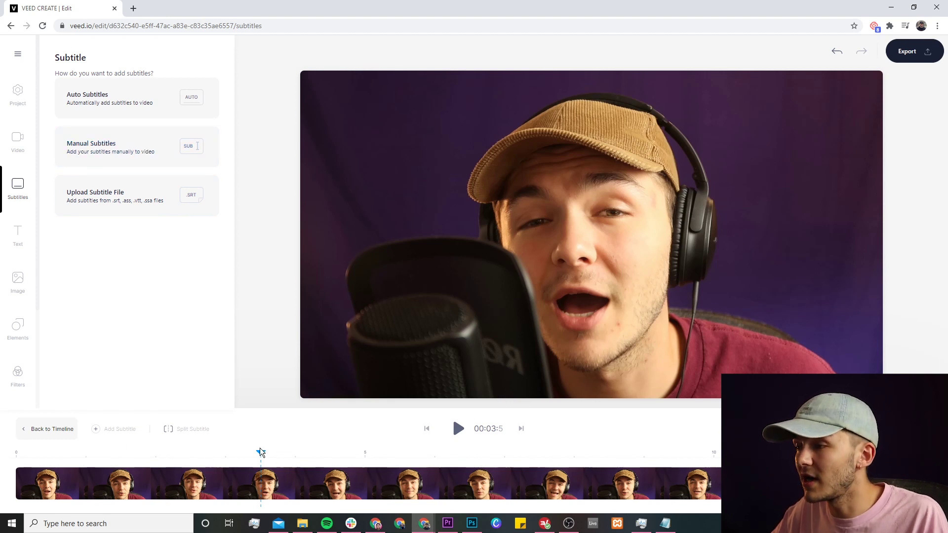
Step: Choose Auto Subtitles, with English (United States) as the detection language
click(141, 452)
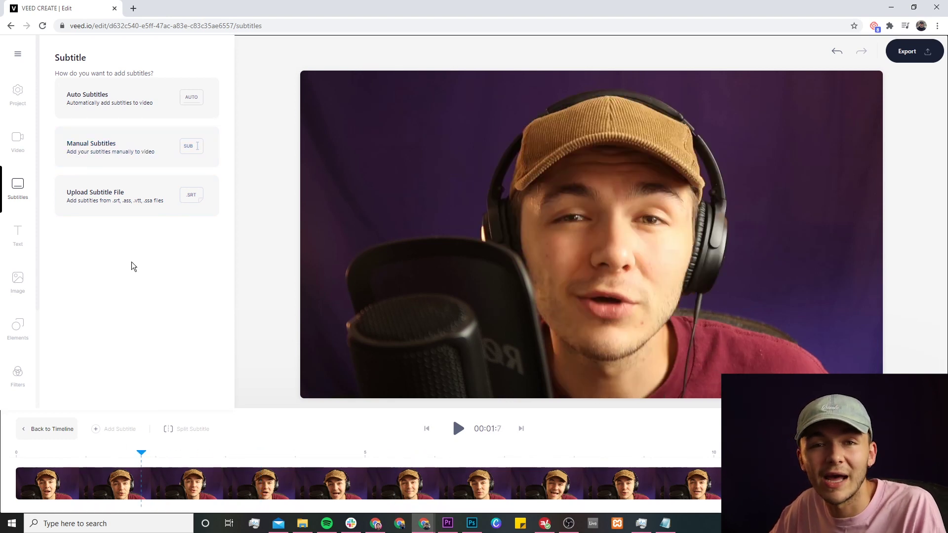
click(138, 101)
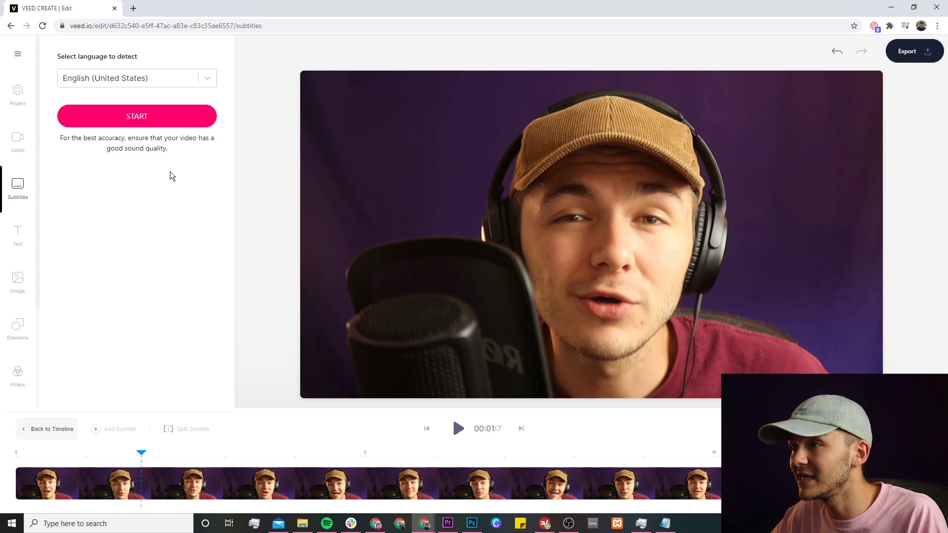
Step: Keep English (United States) as the spoken language and start automatic transcription
click(200, 82)
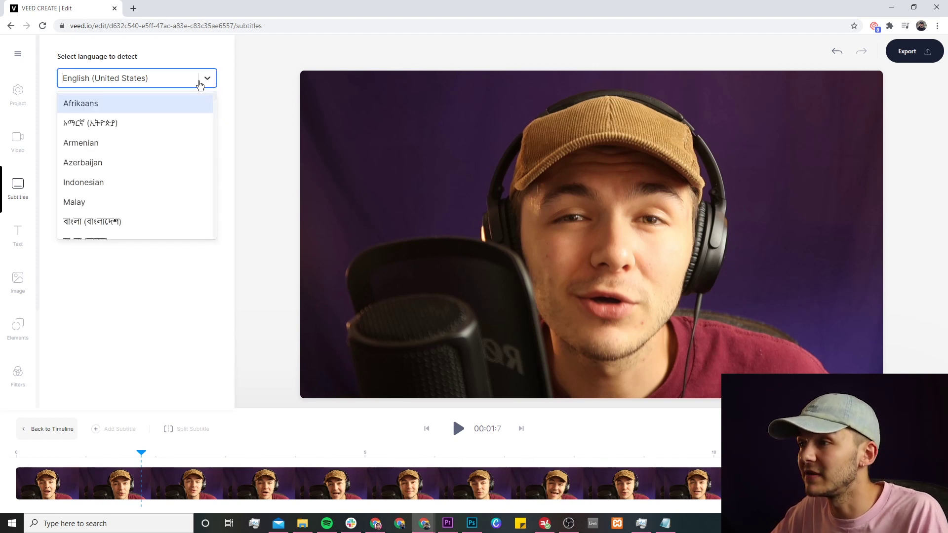
text(fre)
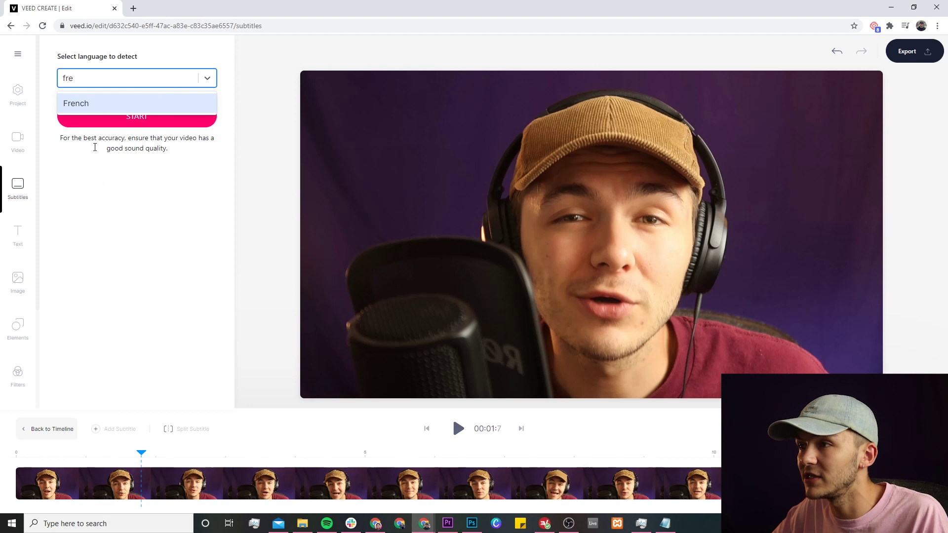
click(108, 226)
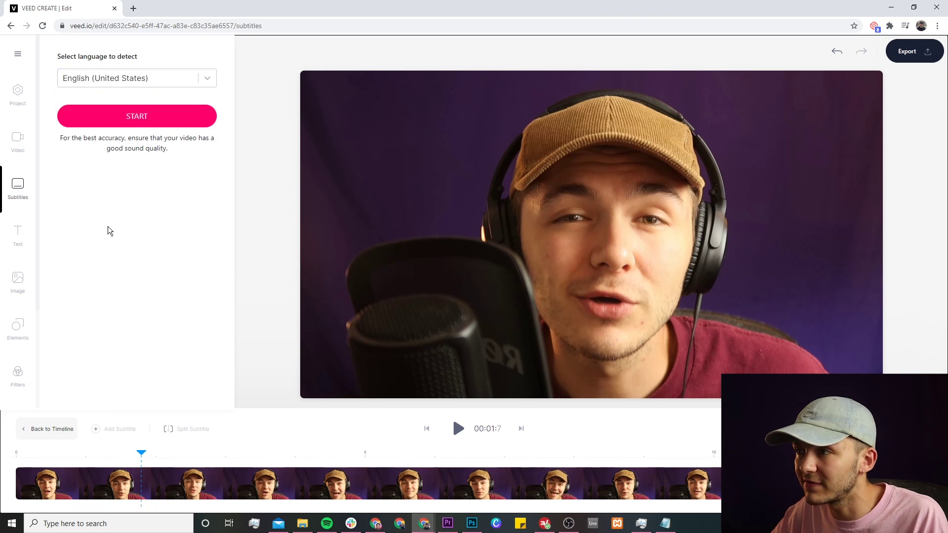
click(145, 120)
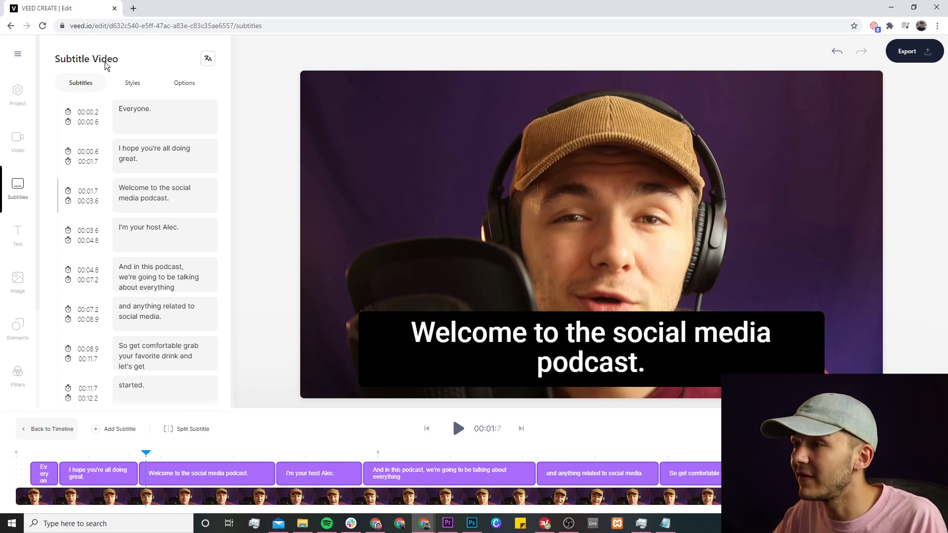
Step: Review the generated captions like 'Welcome to the social media podcast.' and view style presets
scroll(138, 133, down, 1)
scroll(138, 140, up, 1)
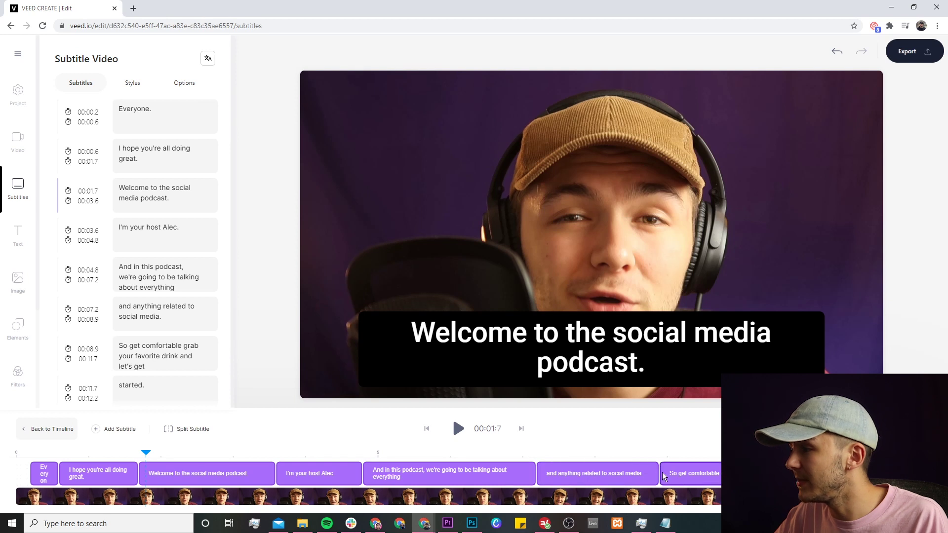
click(573, 352)
click(264, 327)
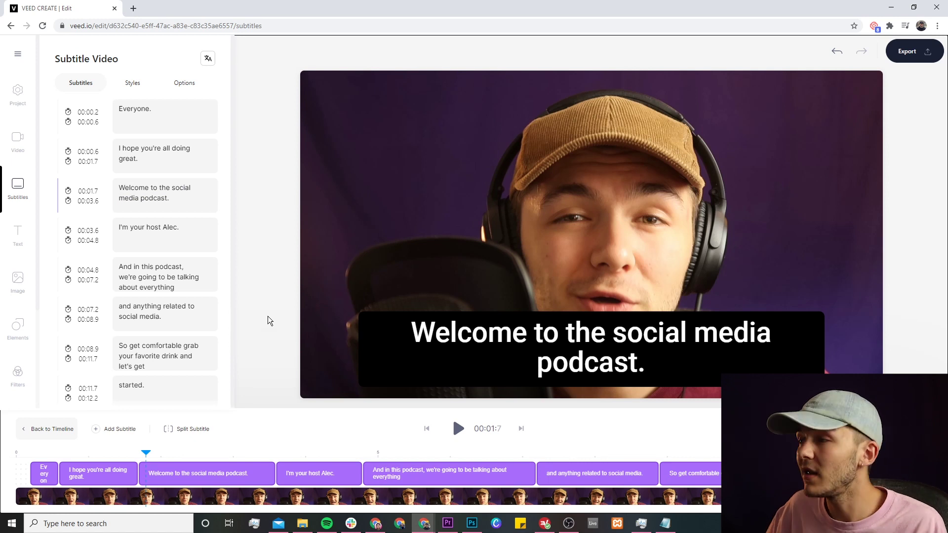
click(137, 87)
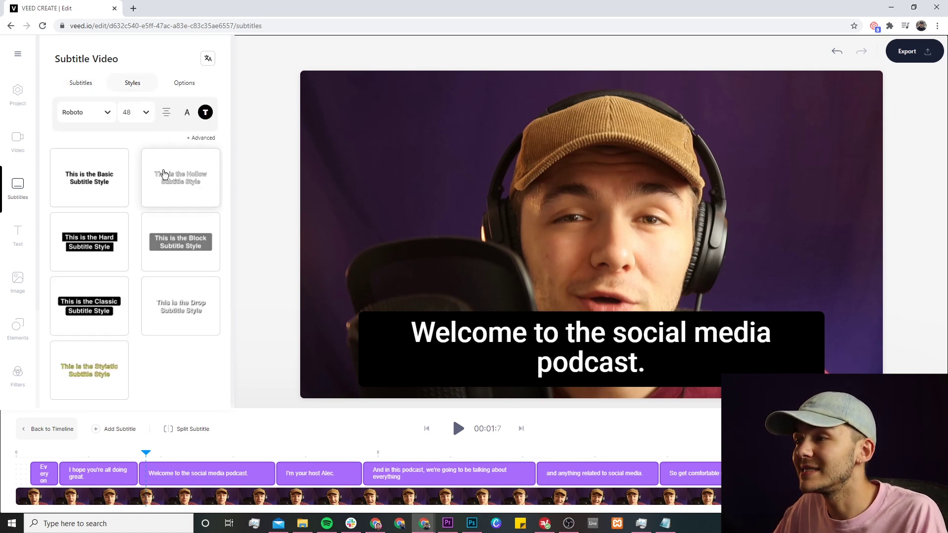
Step: Compare the Block and Stylistic presets, then settle on the Drop subtitle style
click(200, 307)
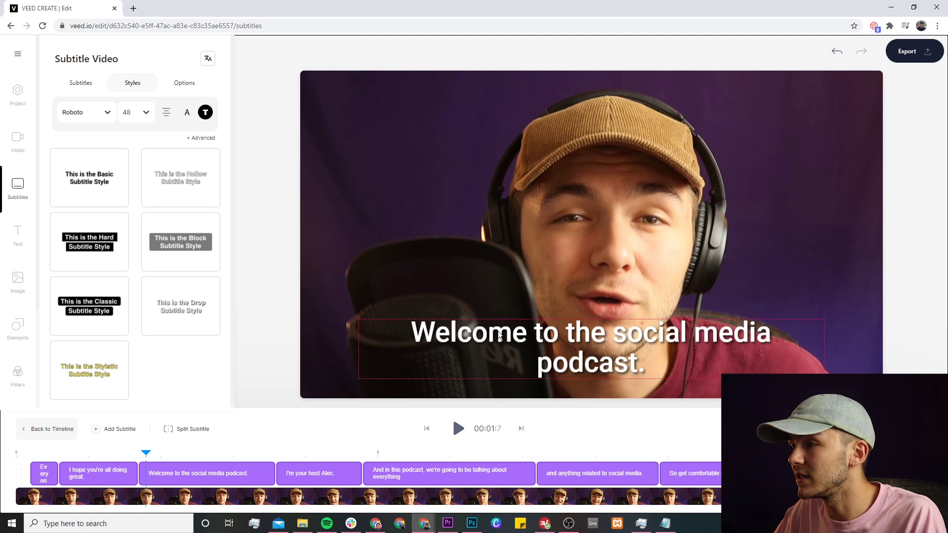
click(178, 241)
click(79, 371)
click(161, 321)
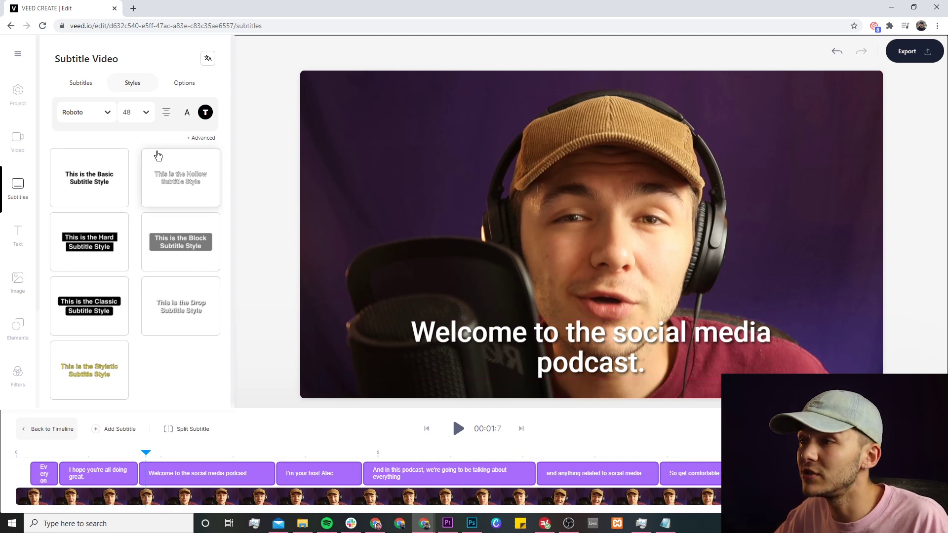
click(81, 83)
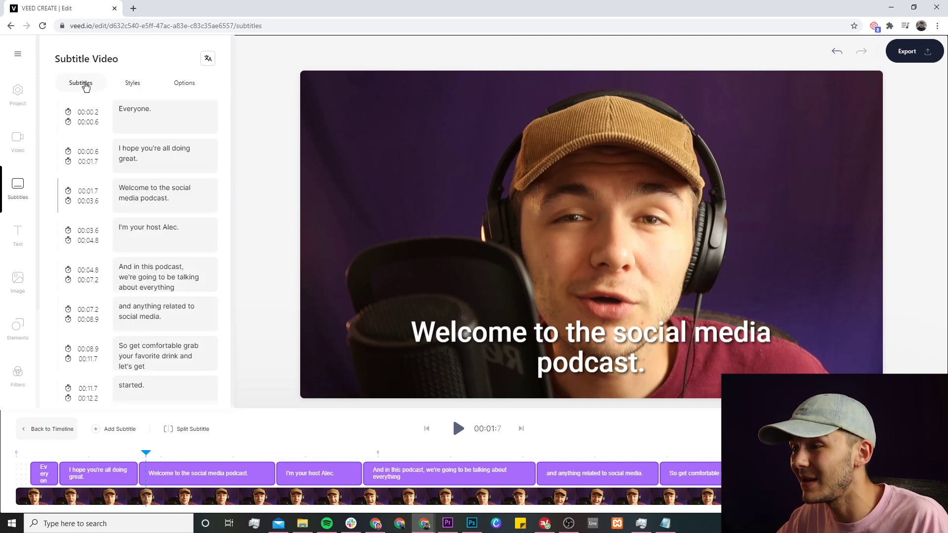
click(8, 450)
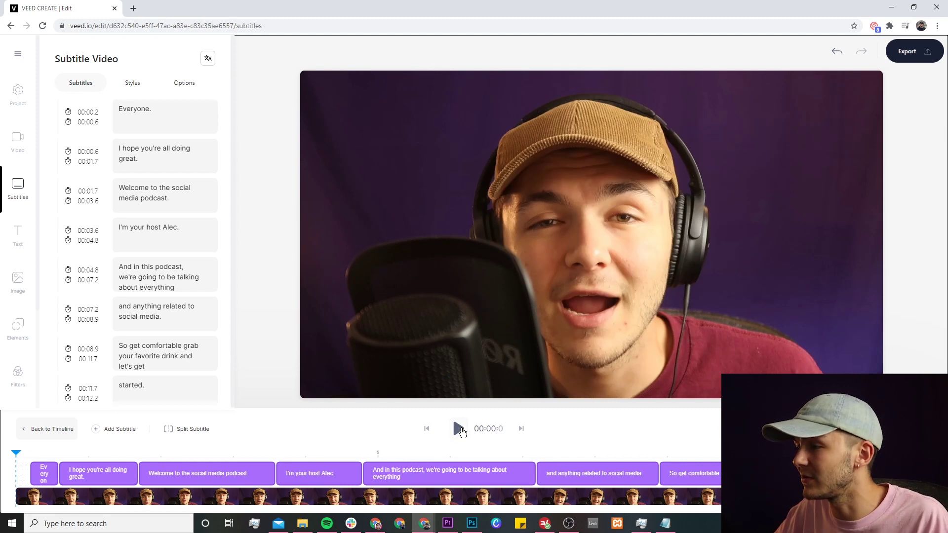
click(460, 430)
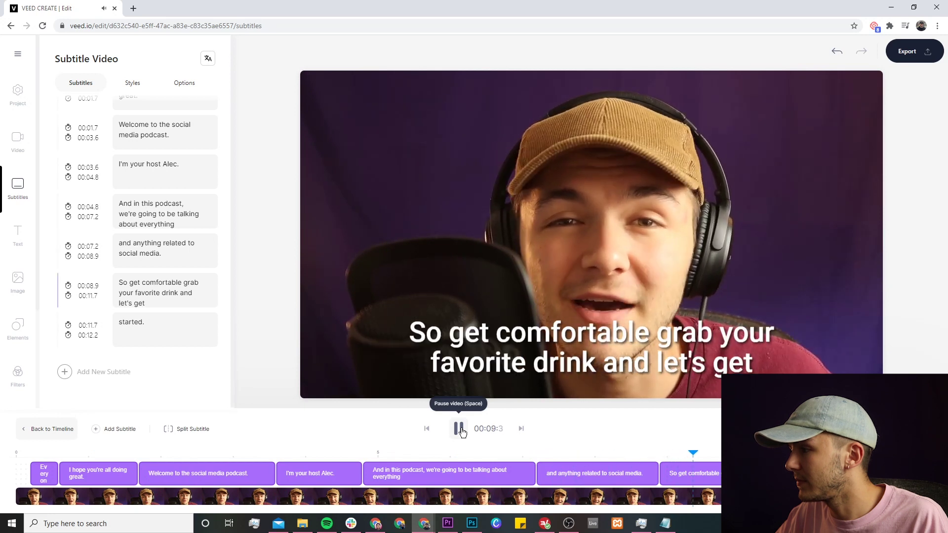
click(461, 430)
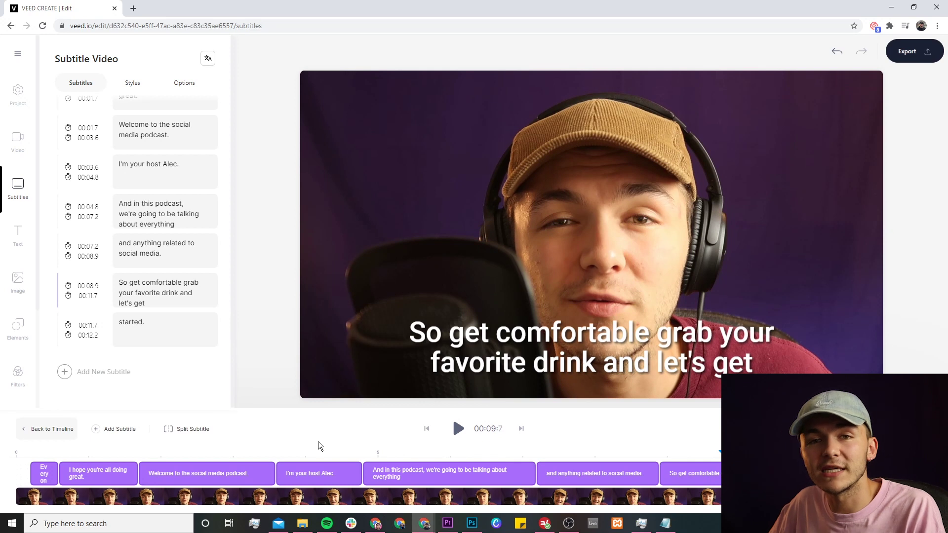
drag(31, 456, 2, 449)
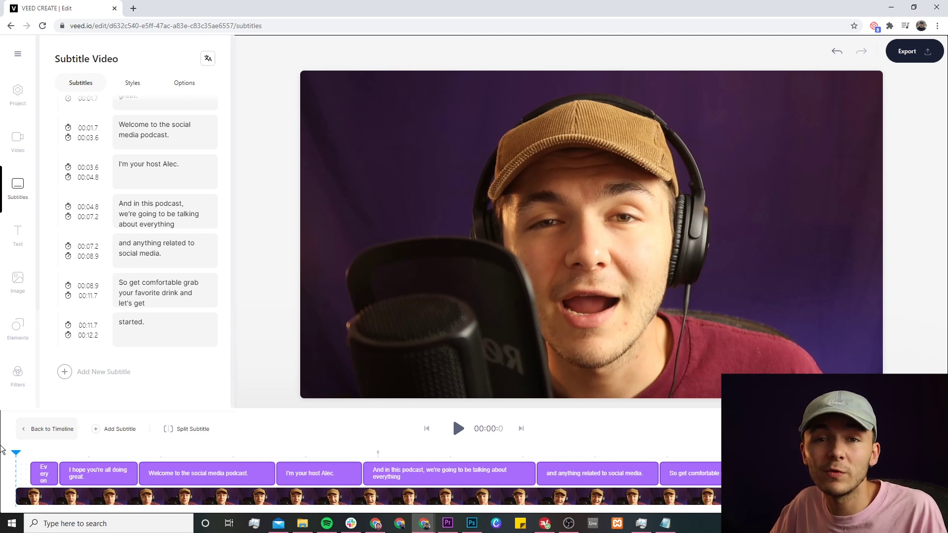
click(39, 453)
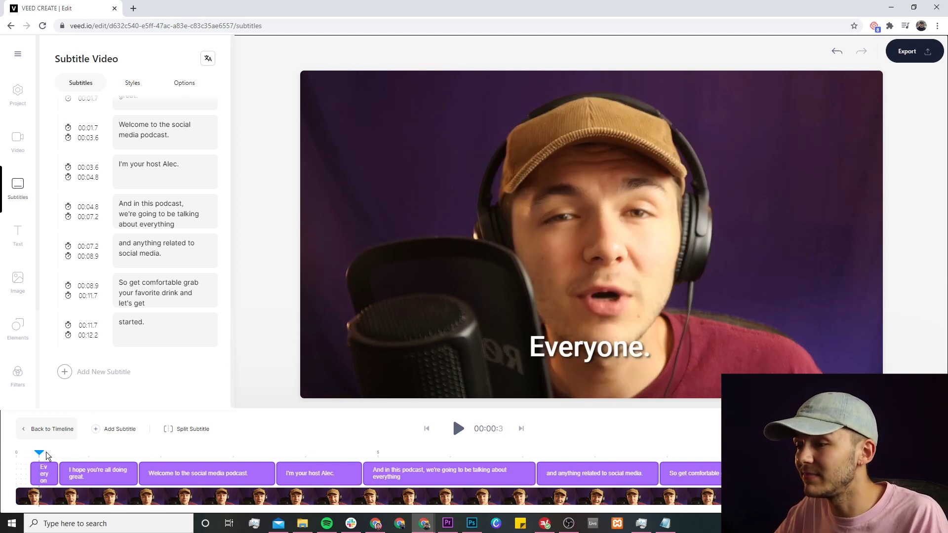
Step: Correct the first subtitle's text from 'Everyone.' to 'Hey everyone.'
click(45, 473)
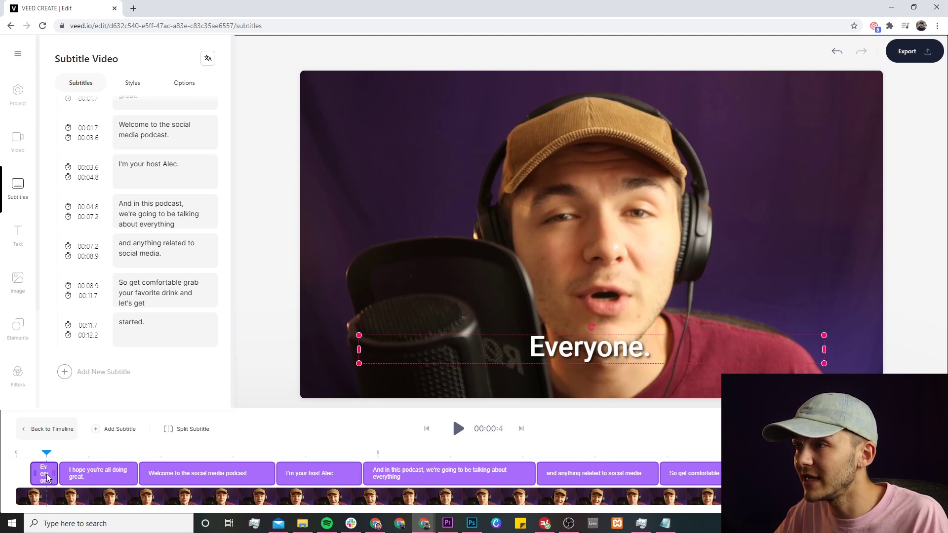
scroll(129, 269, up, 2)
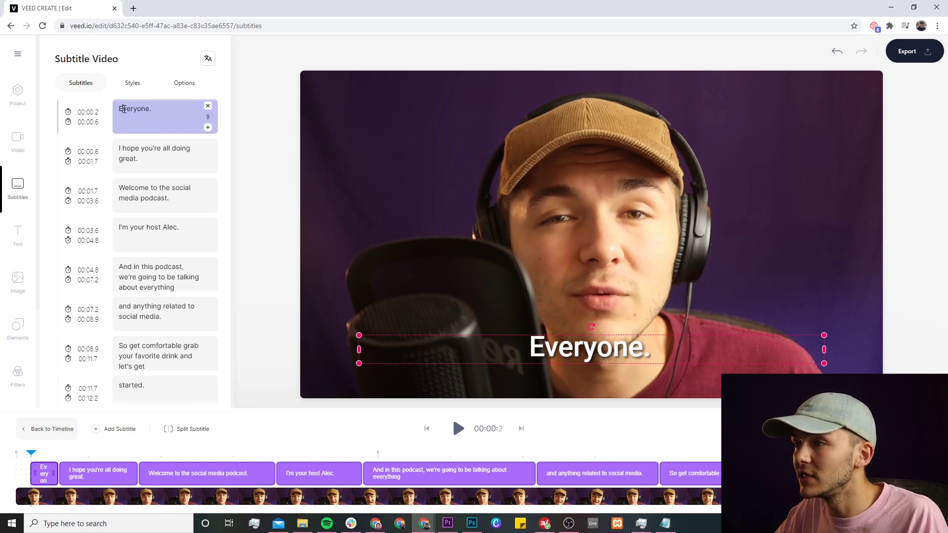
key(BackSpace)
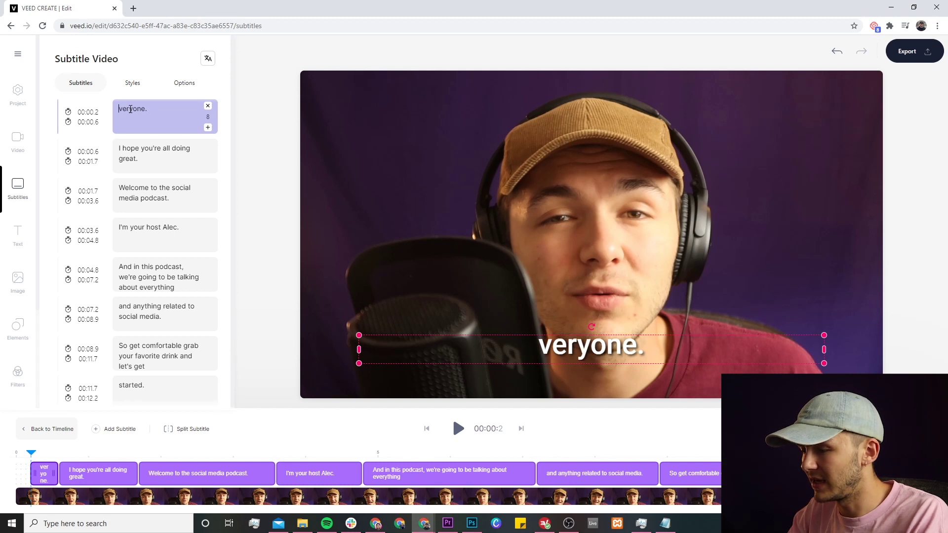
text(HEY)
key(BackSpace)
key(BackSpace)
key(BackSpace)
key(BackSpace)
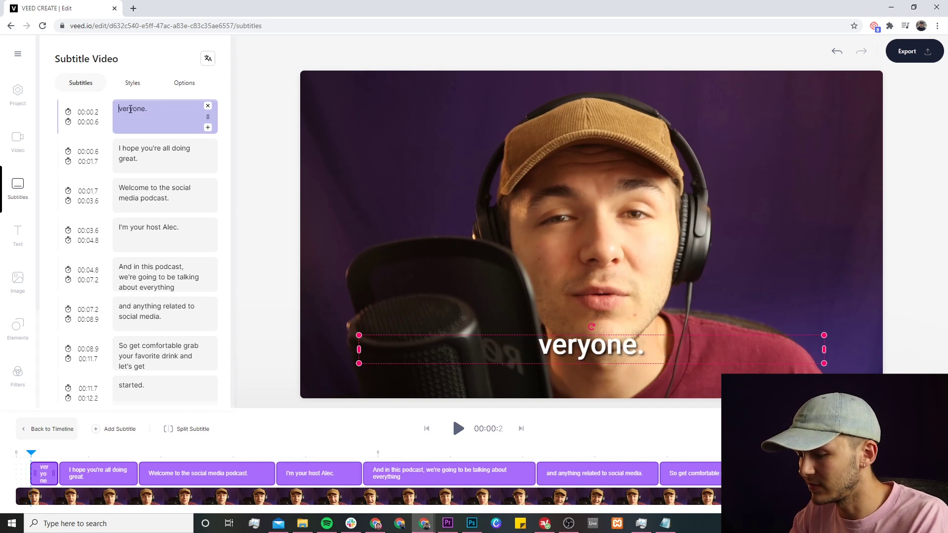
text(Hey e)
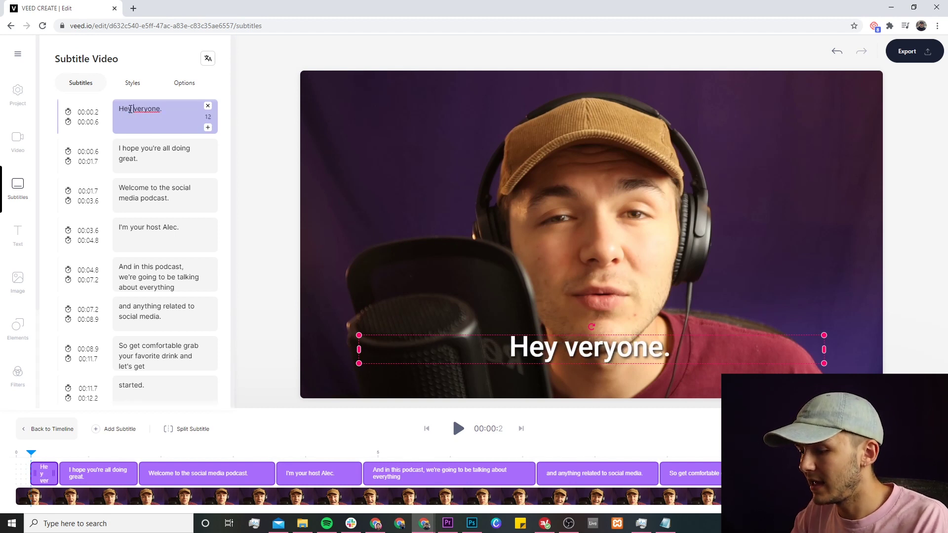
click(243, 260)
scroll(152, 258, down, 2)
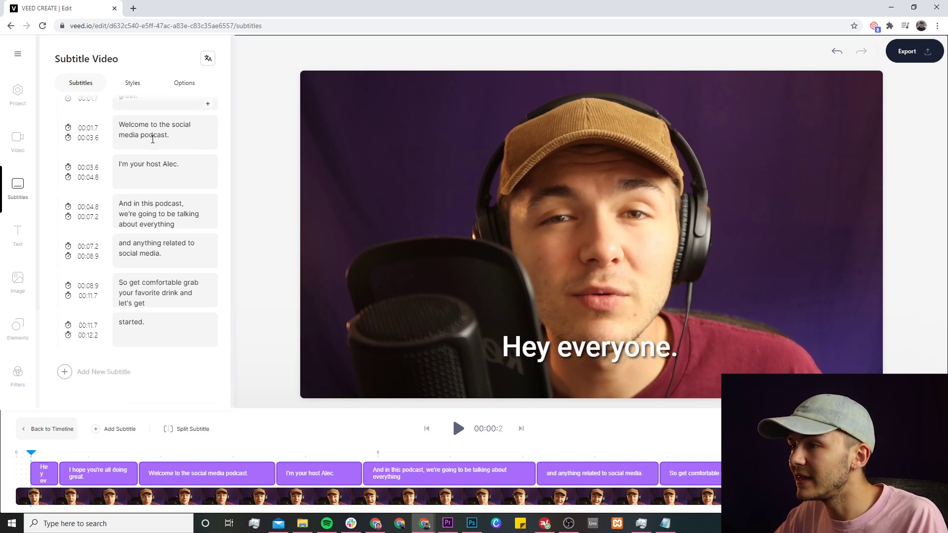
scroll(148, 237, up, 2)
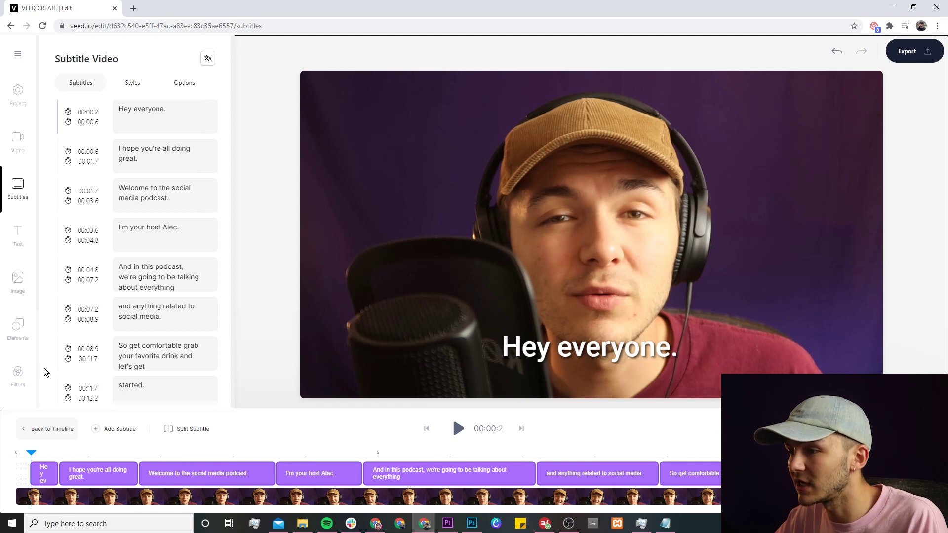
Step: Start 'Hey everyone.' at 00:00.0 and keep the welcome subtitle running 00:01.7–00:03.6
drag(34, 452, 2, 455)
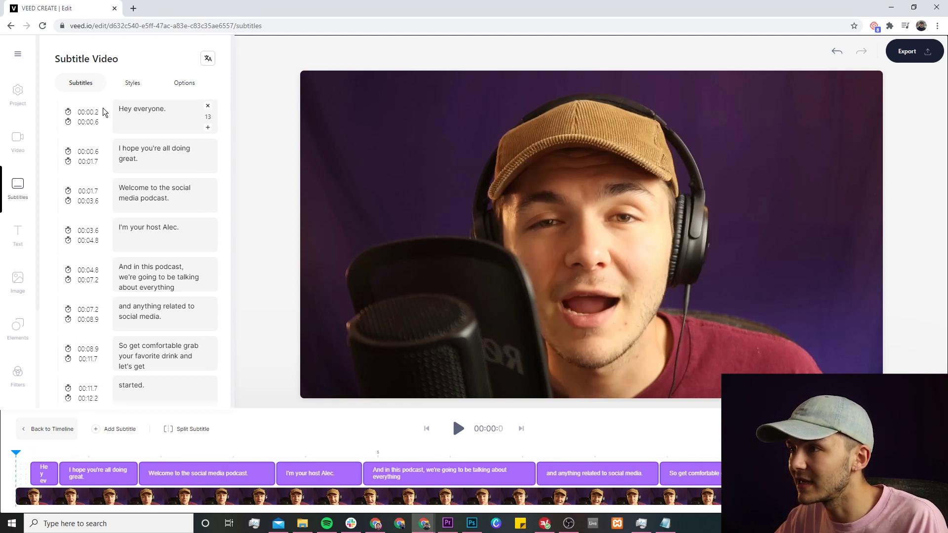
click(69, 113)
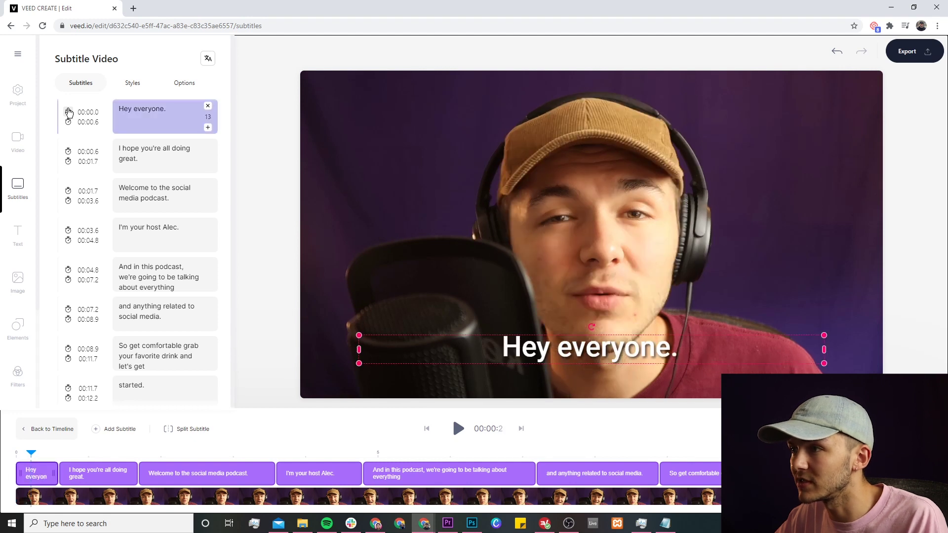
click(187, 473)
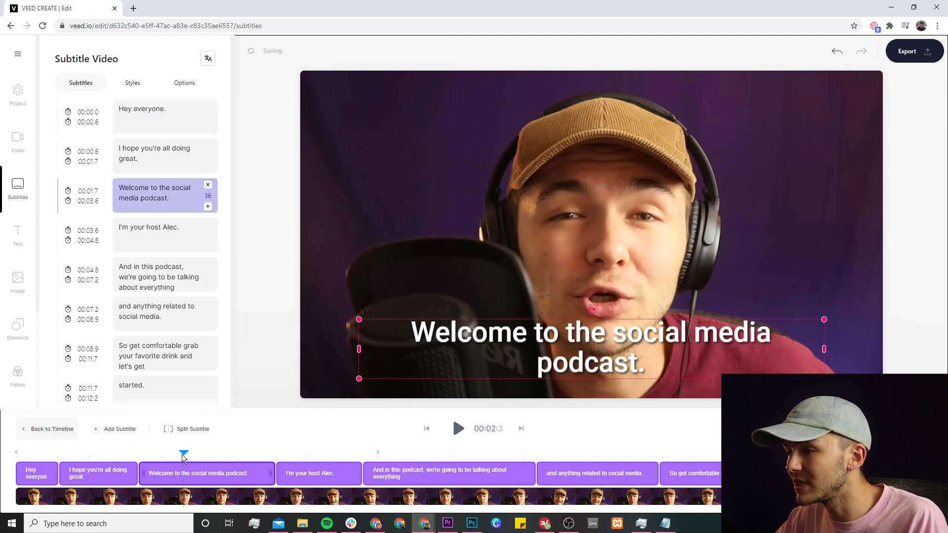
drag(184, 455, 208, 450)
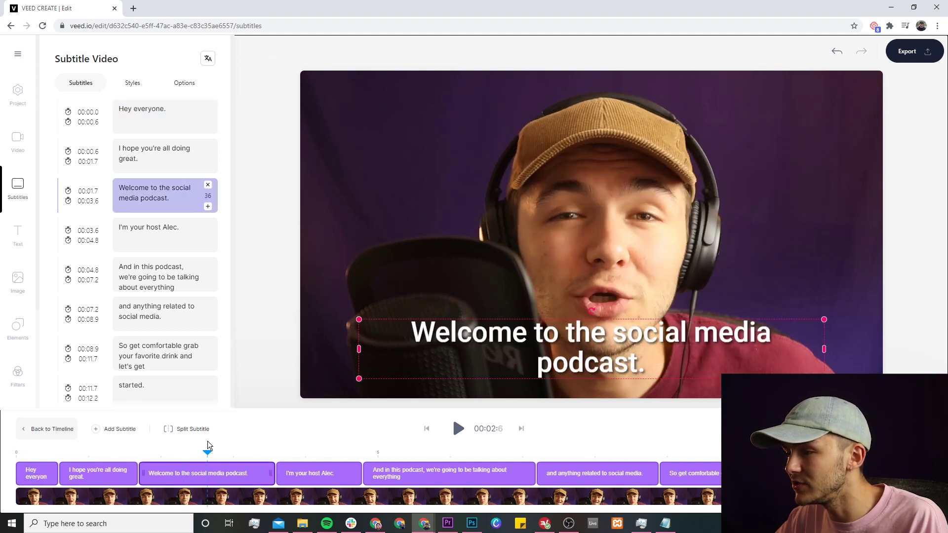
mouse_move(100, 201)
mouse_down()
mouse_move(85, 201)
mouse_move(98, 201)
mouse_up()
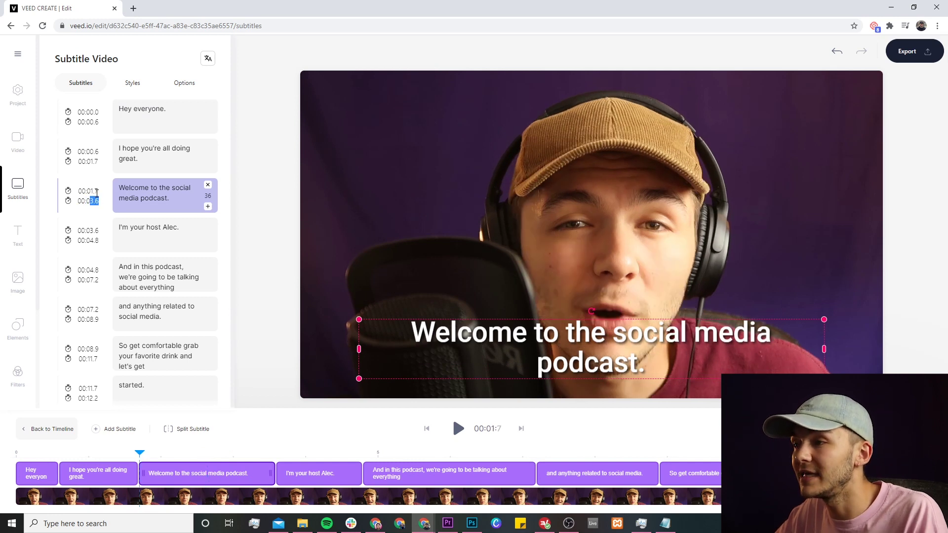
click(96, 192)
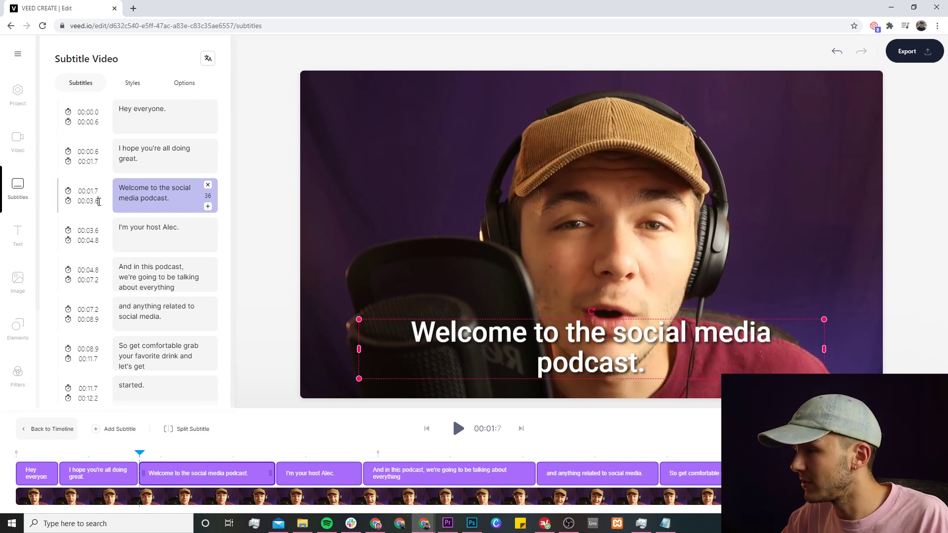
key(BackSpace)
text(0)
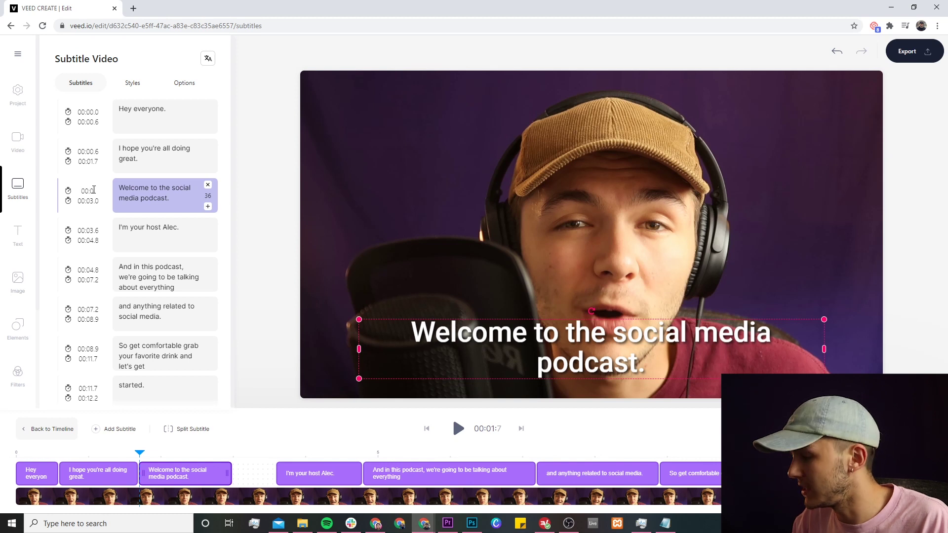
text(0)
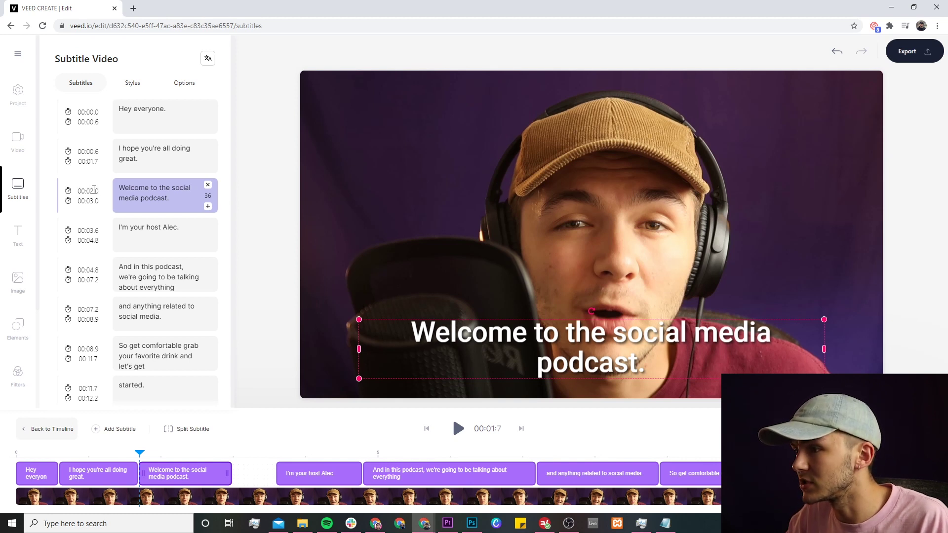
drag(228, 473, 275, 473)
drag(163, 473, 141, 473)
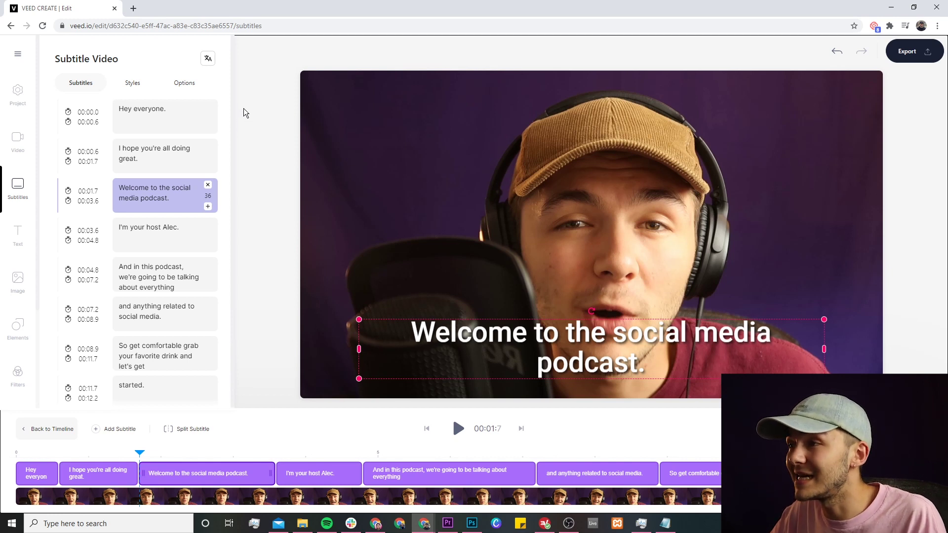
Step: Download the edited subtitles as an .srt file from the subtitle Options
click(184, 83)
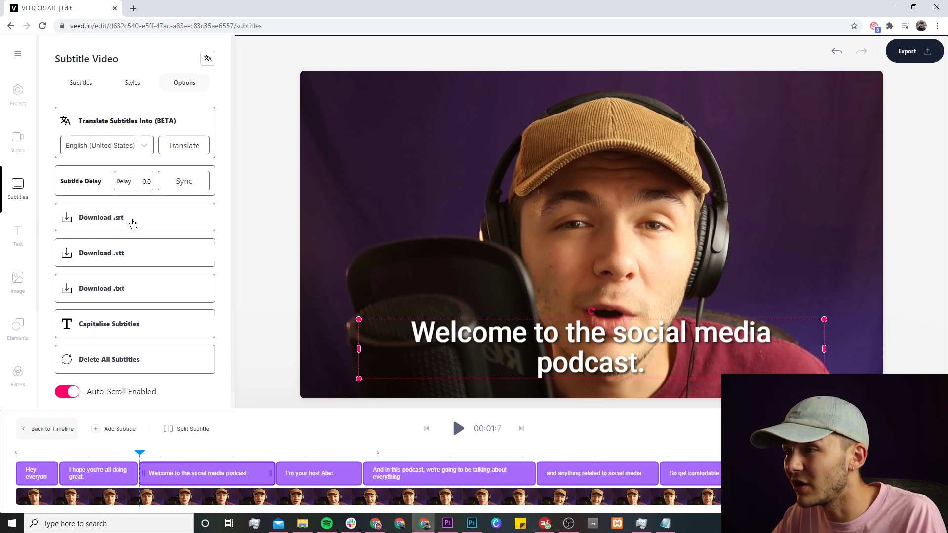
click(132, 220)
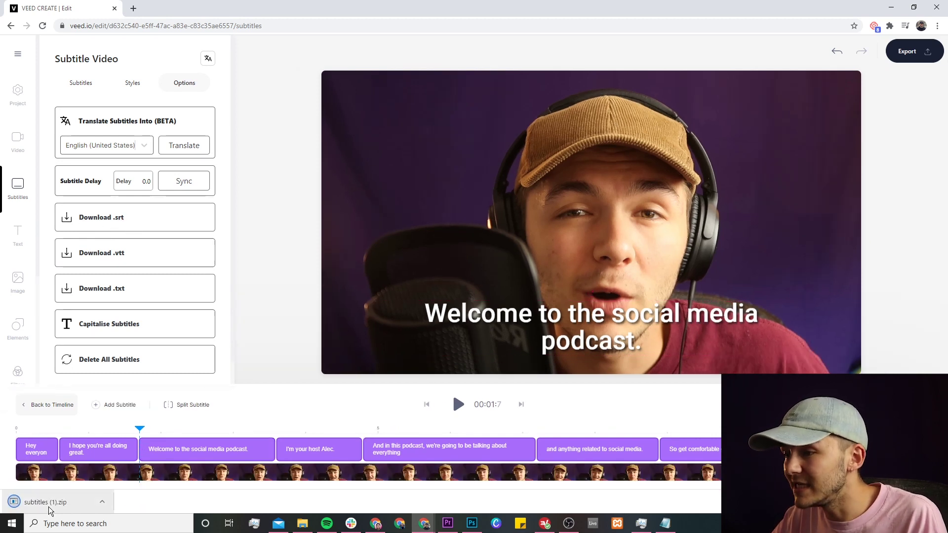